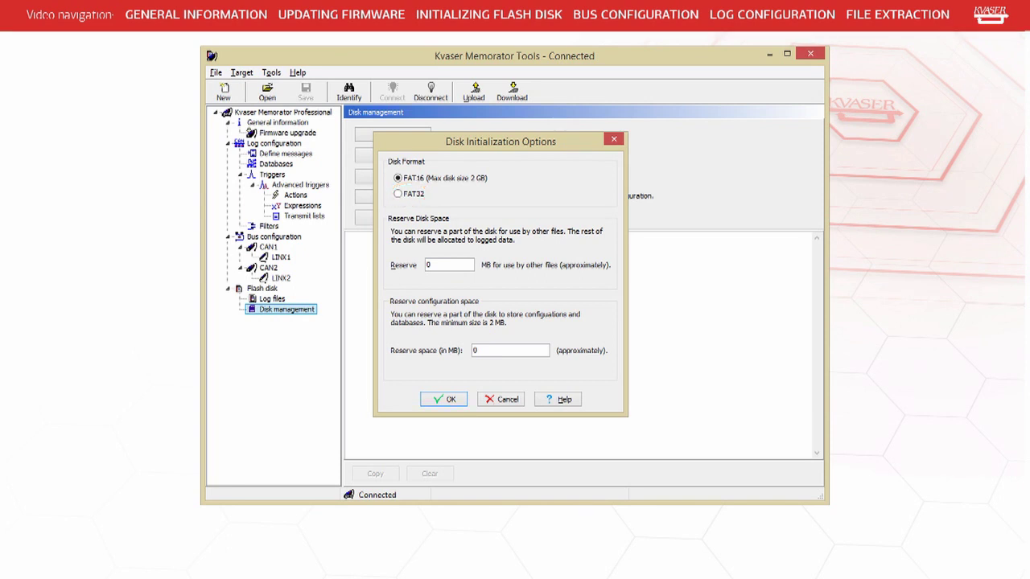
# - Accept FAT16 with 0 MB reserved to initialize the flash disk
pyautogui.press('Return')
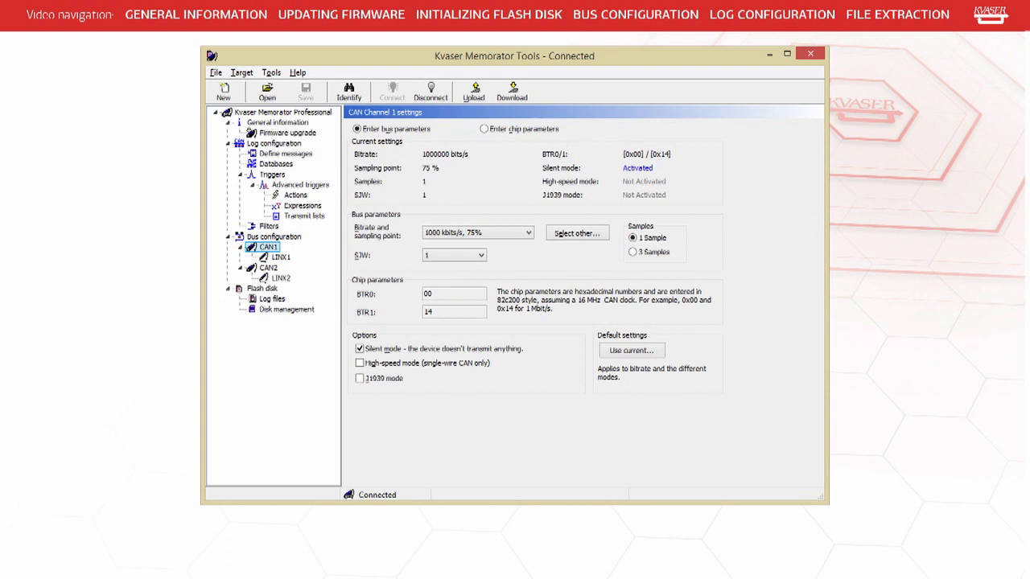
# - Review CAN channel 1 bitrate and SJW, keeping 1000 kbit/s at 75% and SJW 1
pyautogui.hotkey('alt', 'Down')
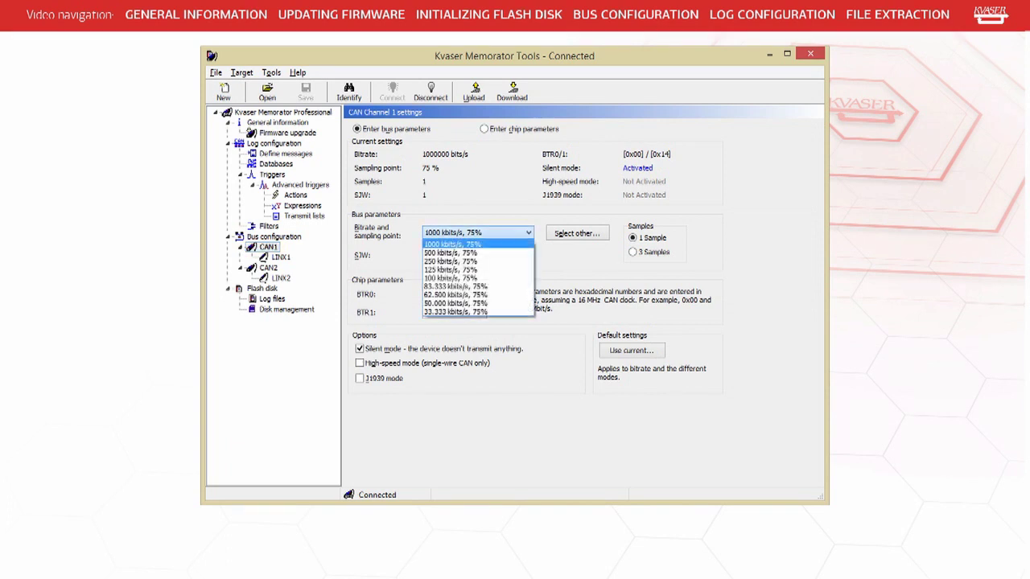
pyautogui.press('Tab')
pyautogui.hotkey('alt', 'Down')
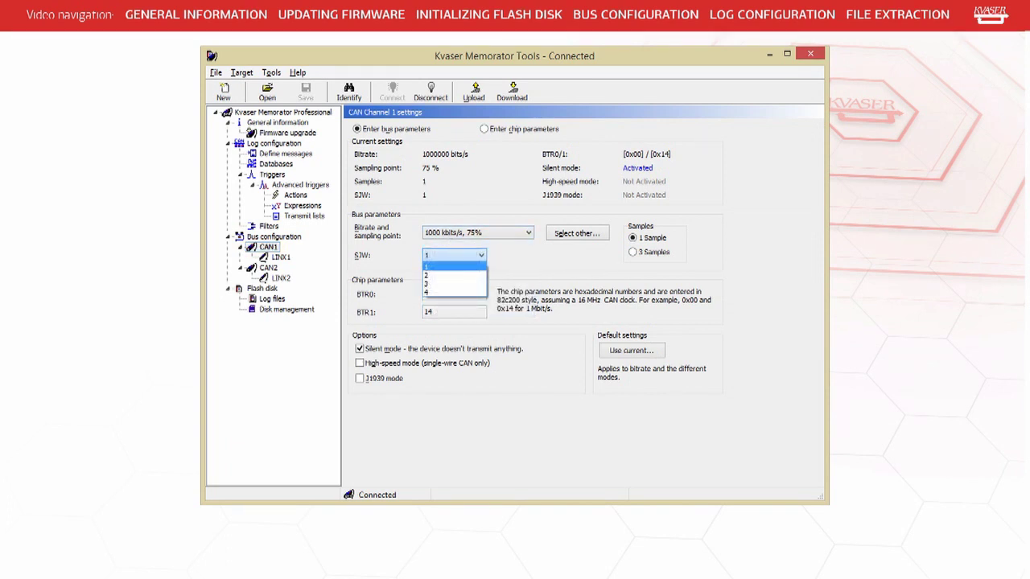
pyautogui.press('Return')
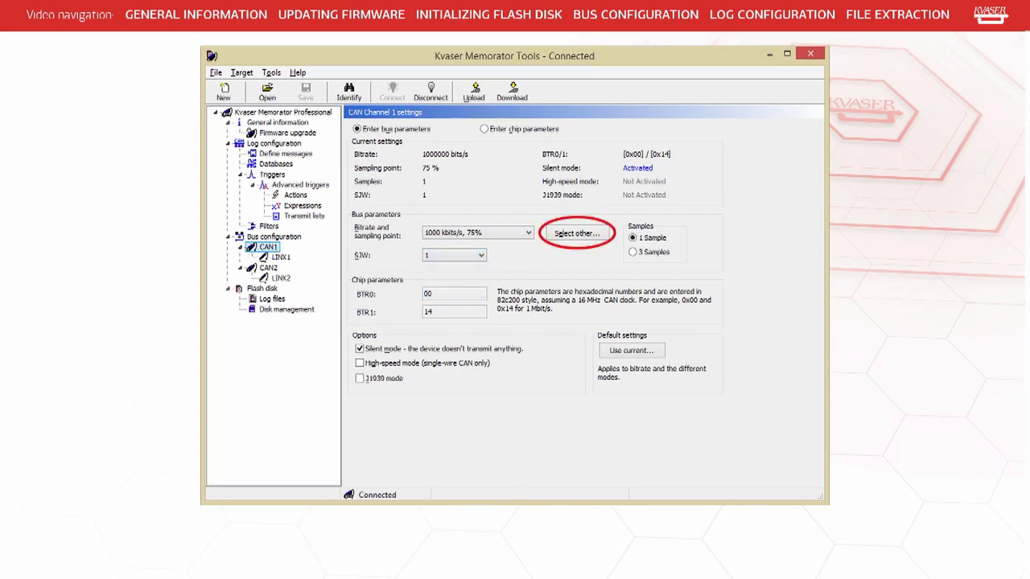
pyautogui.hotkey('alt', 's')
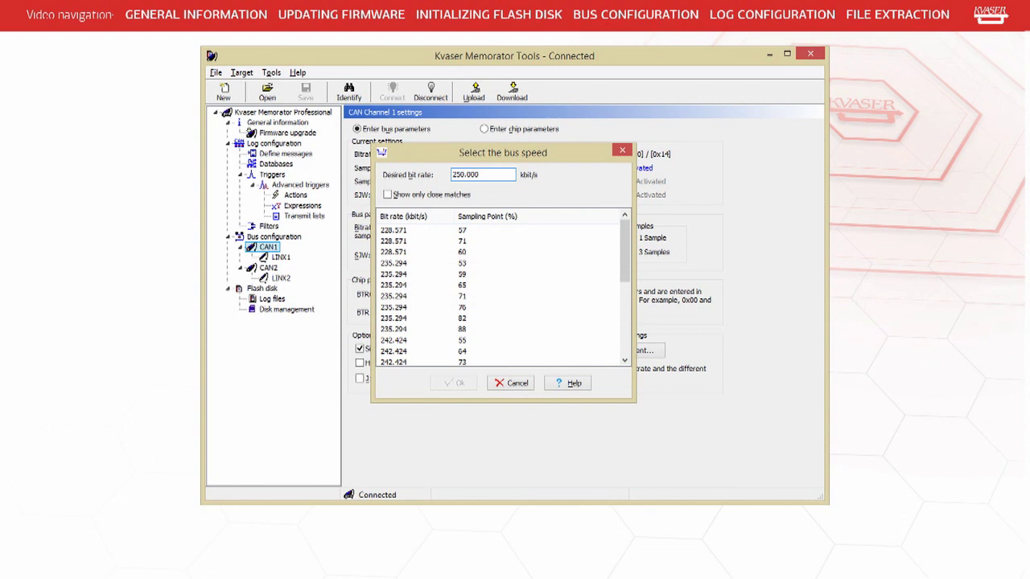
pyautogui.press('Down')
pyautogui.press('Down')
pyautogui.press('Down')
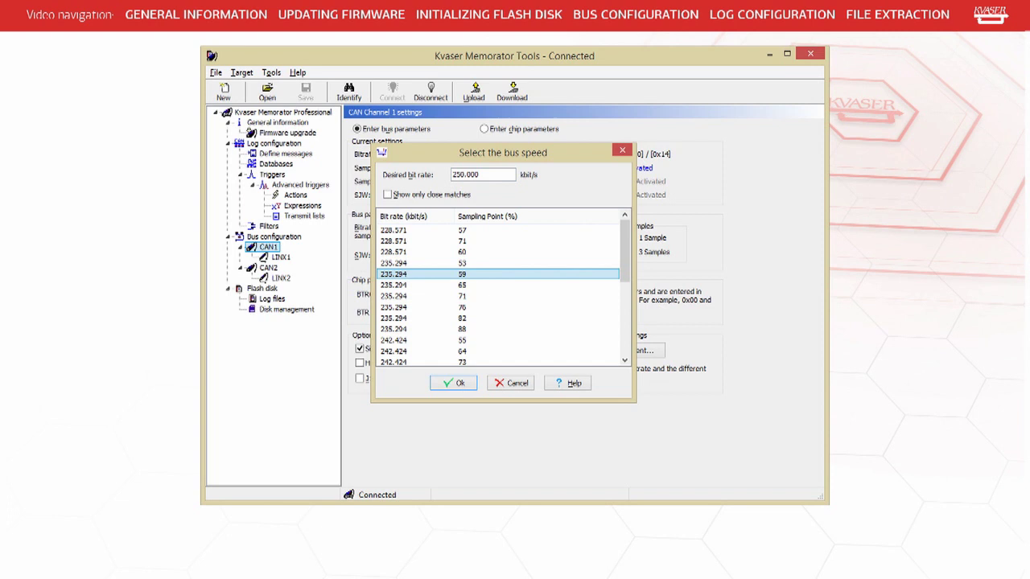
pyautogui.hotkey('alt', 's')
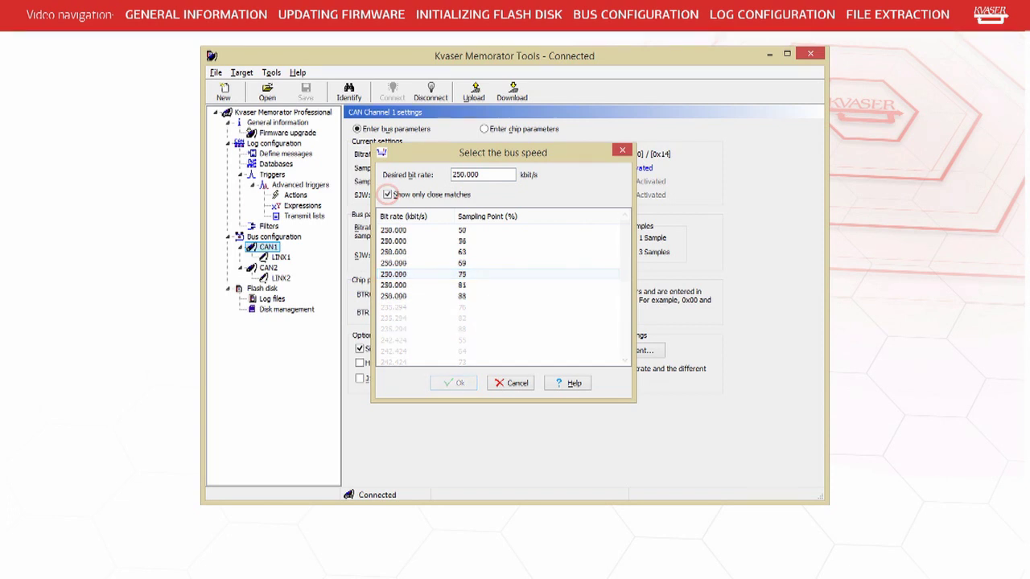
pyautogui.hotkey('alt', 's')
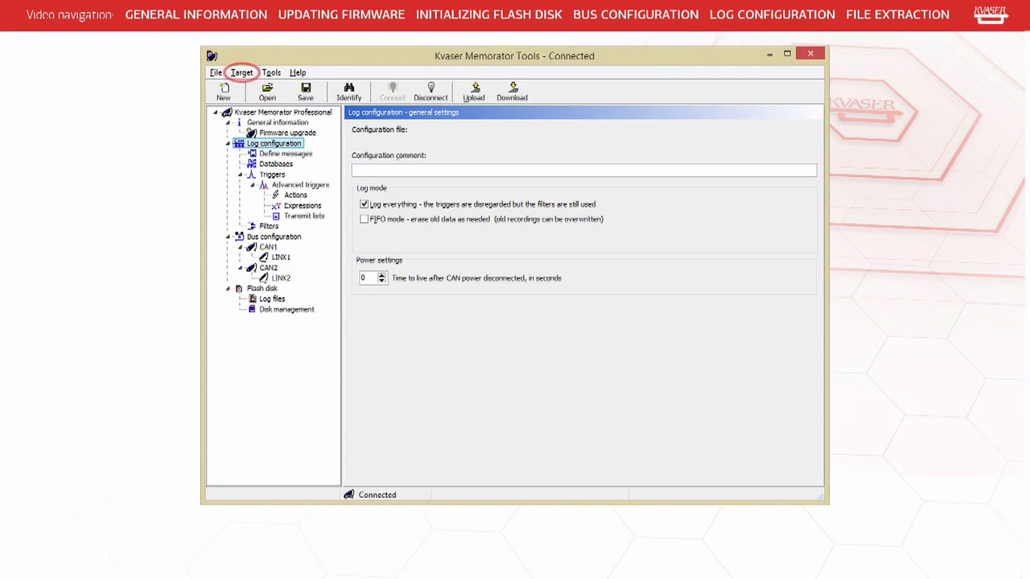
# - Verify the device against the loaded log-everything configuration and dismiss the success message
pyautogui.hotkey('alt', 't')
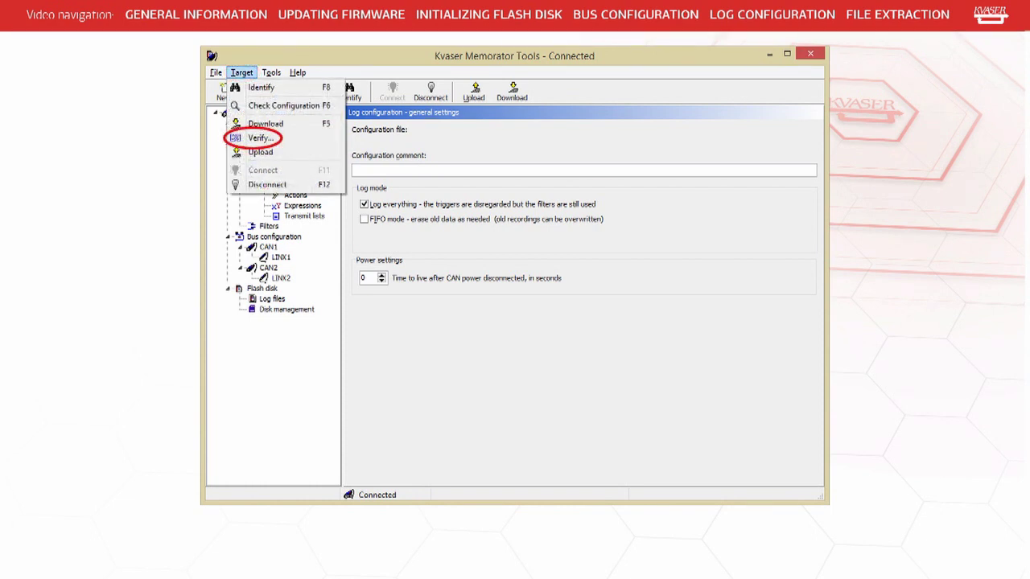
pyautogui.press('v')
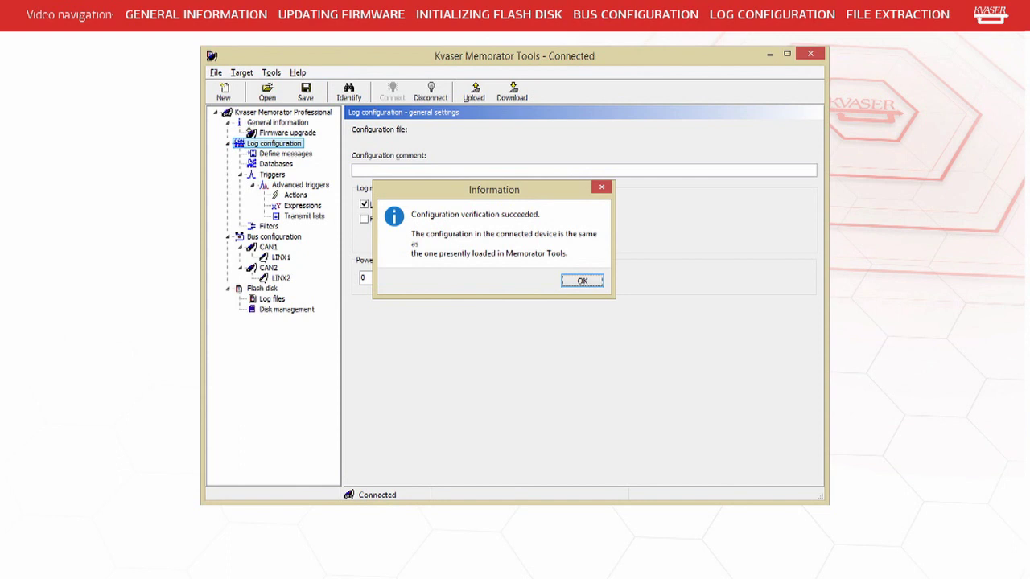
pyautogui.press('Return')
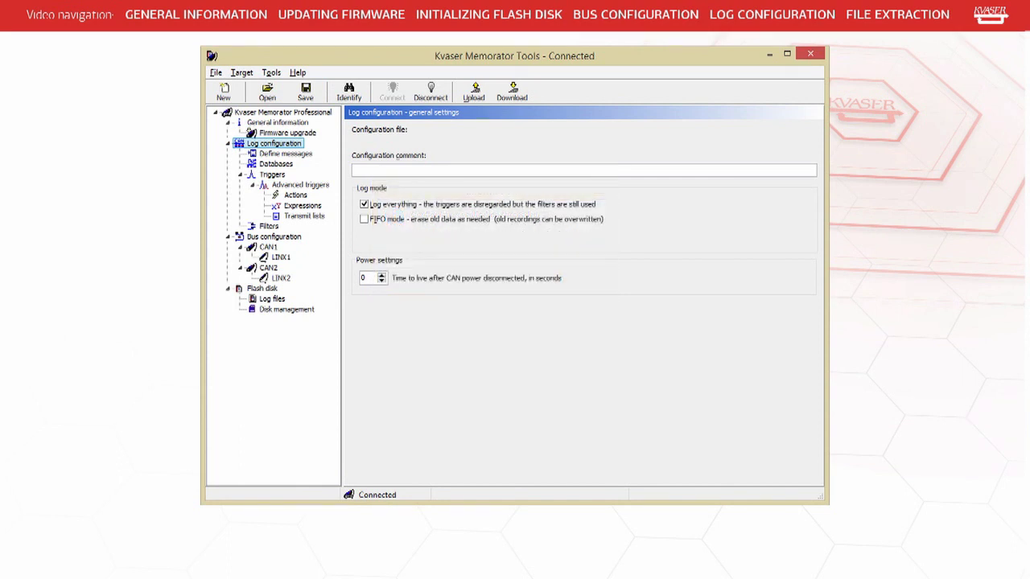